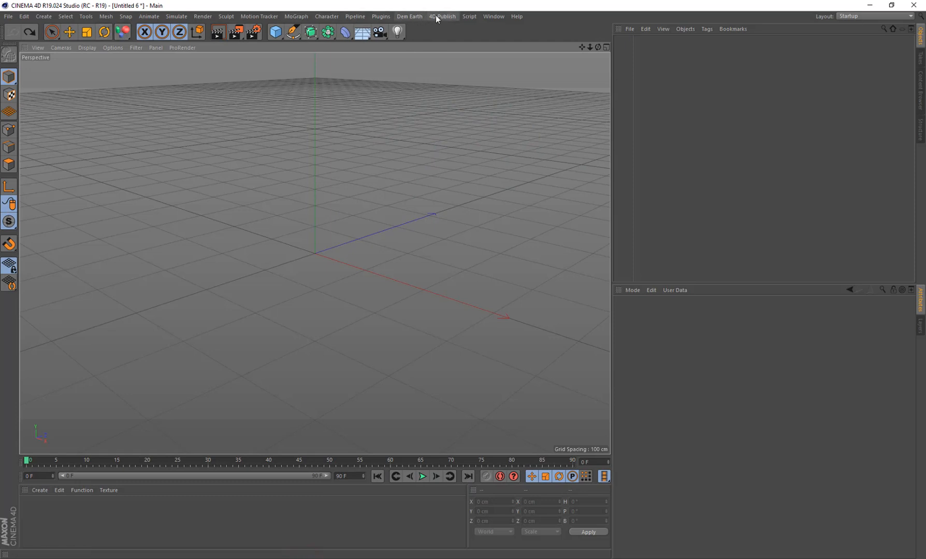
- Activate the Draw Objects tool and draw a cube about 522 x 189 x 478 cm around the origin
left_click(435, 16)
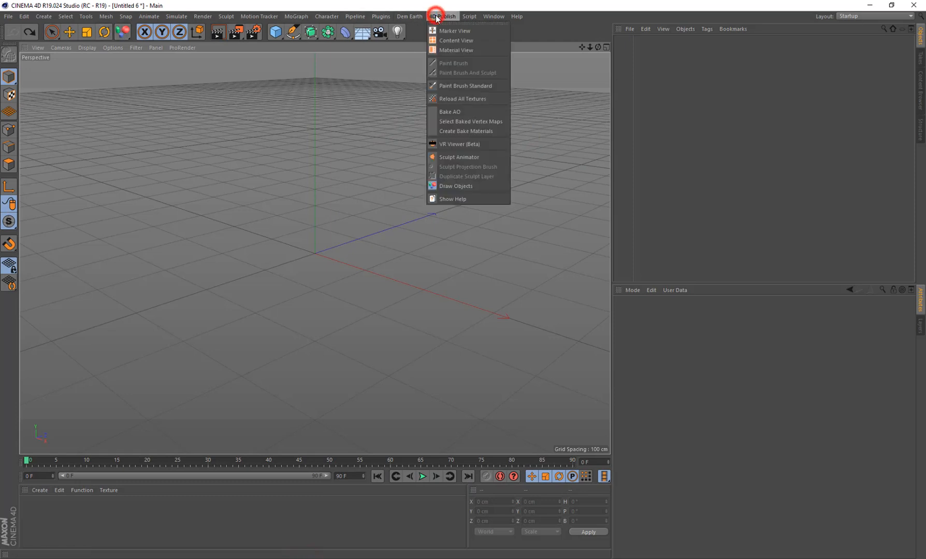
left_click(459, 186)
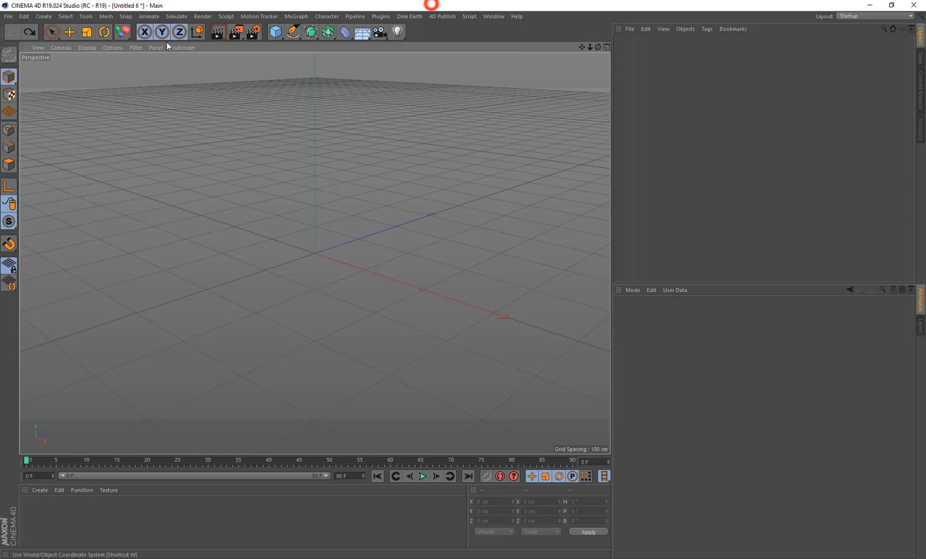
left_click(125, 32)
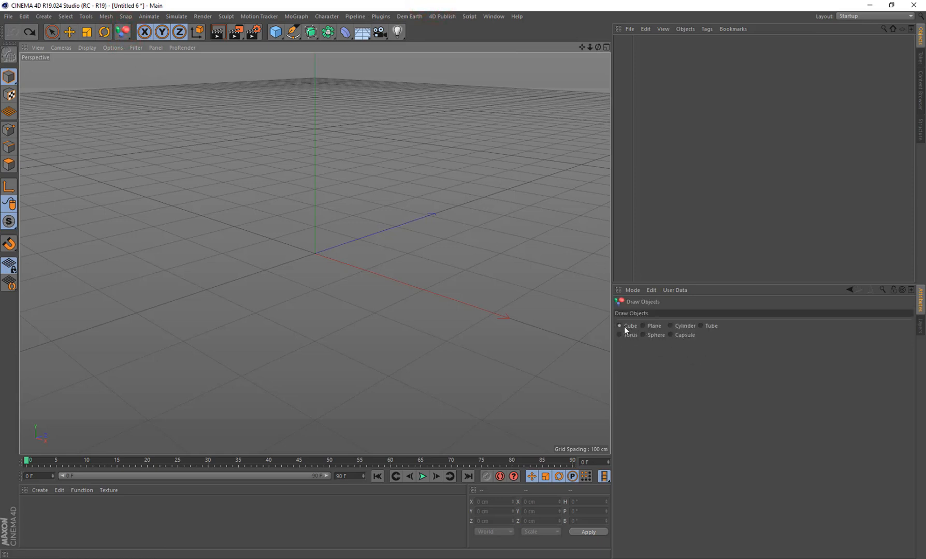
mouse_move(42, 262)
left_mouse_down()
mouse_move(347, 364)
mouse_move(523, 269)
mouse_move(527, 171)
mouse_move(539, 137)
left_mouse_up()
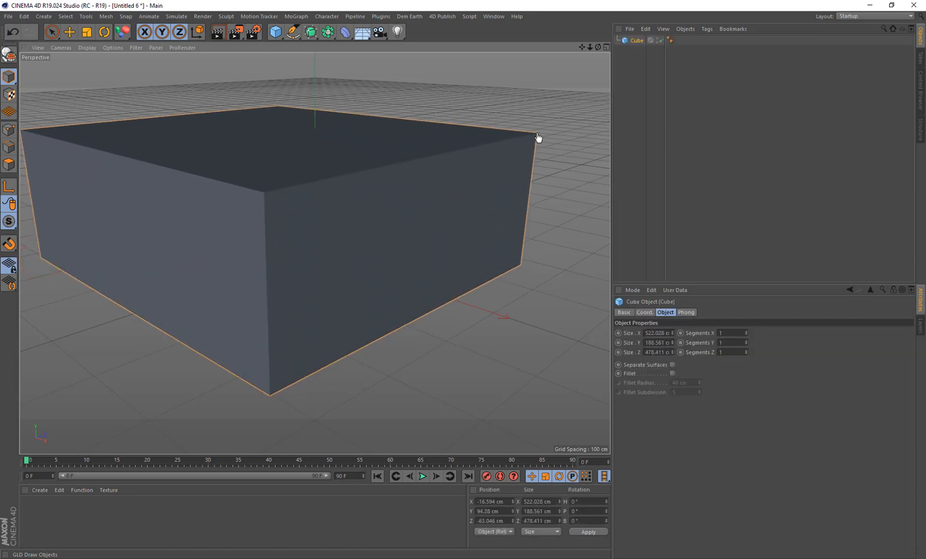
- Draw two more cubes around the first, one about 962 x 309 x 522 cm and one about 1199 x 169 x 764 cm
scroll(381, 262, "down", 5)
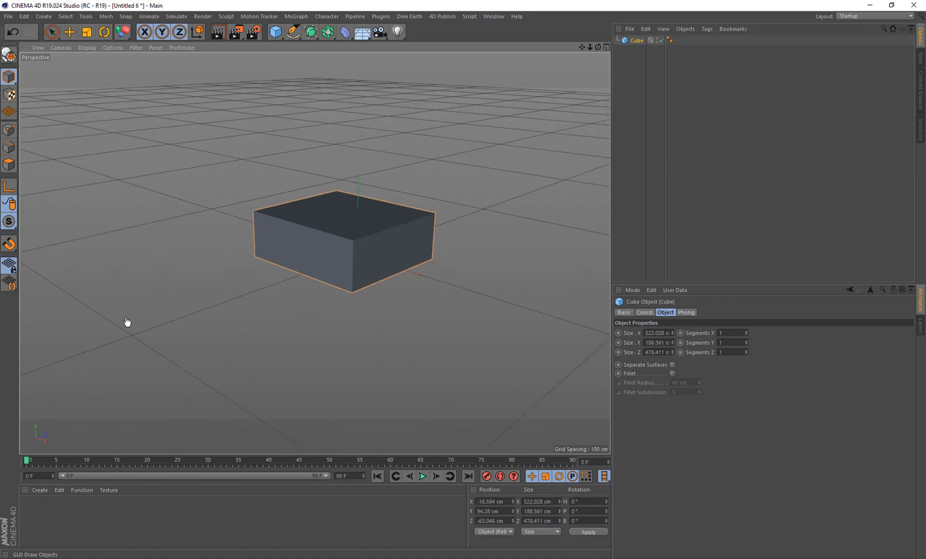
mouse_move(47, 279)
left_mouse_down()
mouse_move(223, 376)
mouse_move(334, 321)
mouse_move(332, 224)
left_mouse_up()
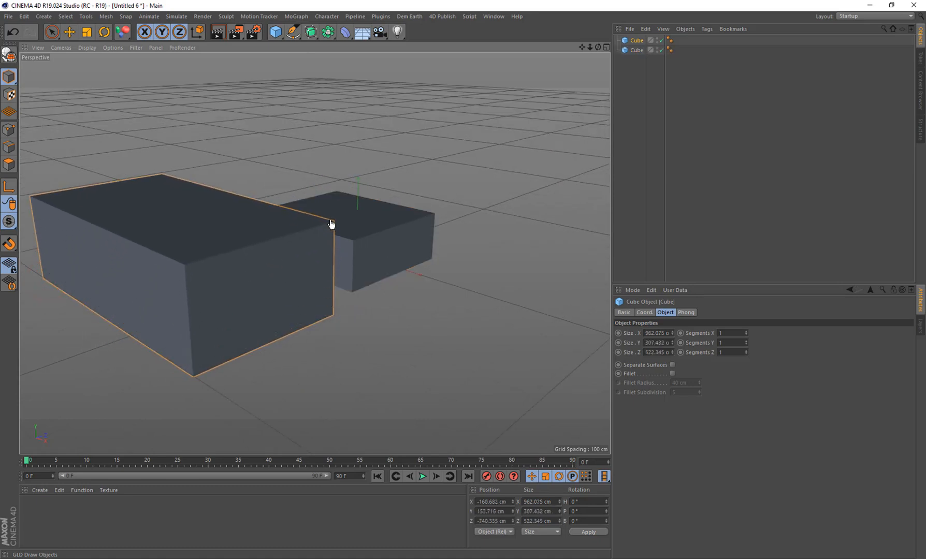
left_click_drag(502, 252, 384, 249, "alt")
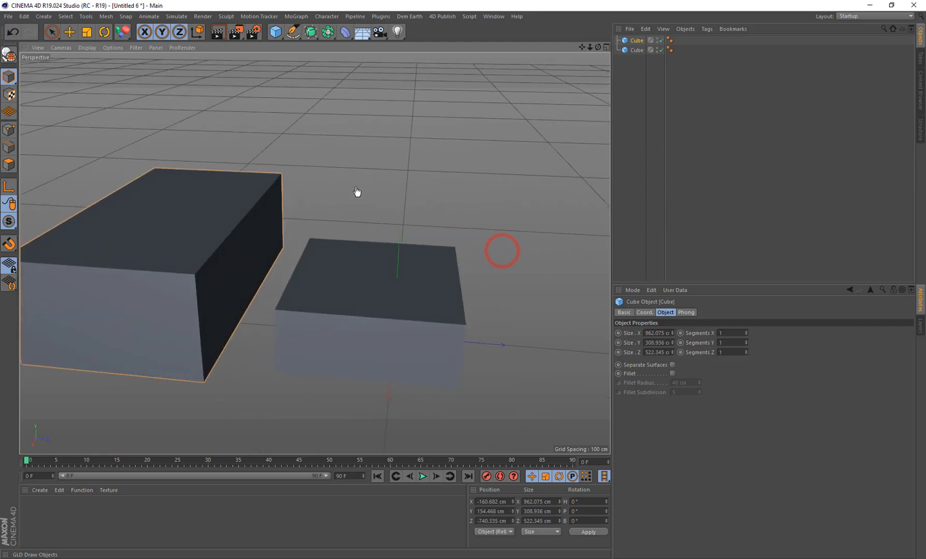
mouse_move(331, 171)
left_mouse_down()
mouse_move(411, 242)
mouse_move(477, 247)
left_mouse_up()
left_click(467, 164)
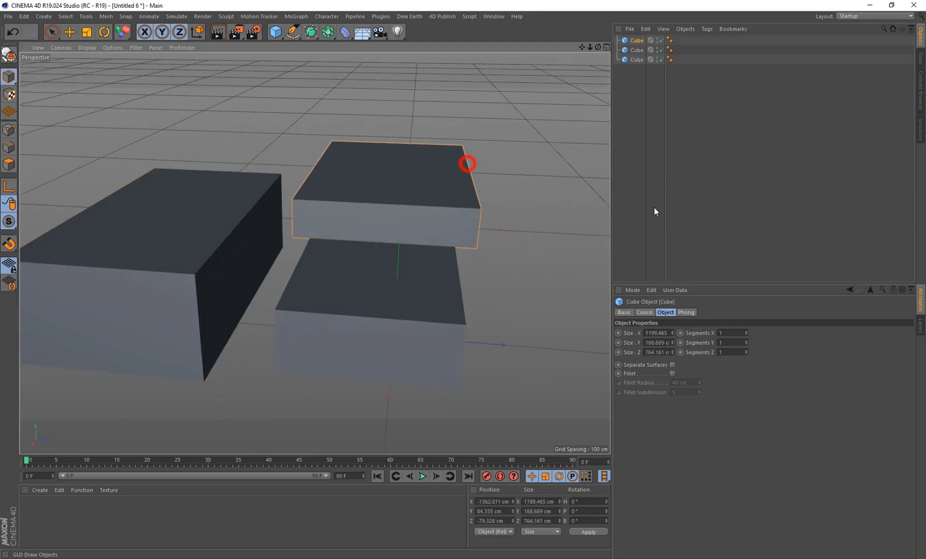
- Show the Draw Objects tool options again and lock the attributes display on them
left_click(124, 32)
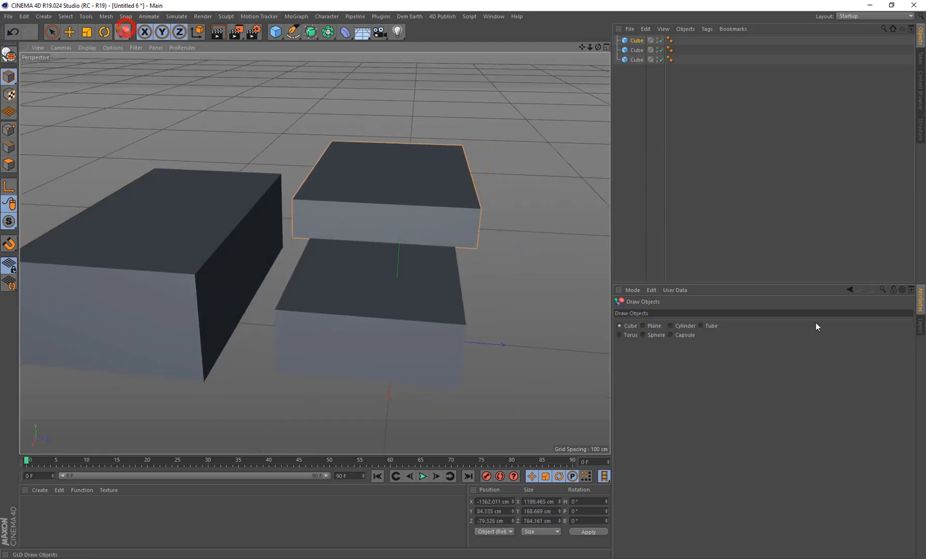
left_click(893, 290)
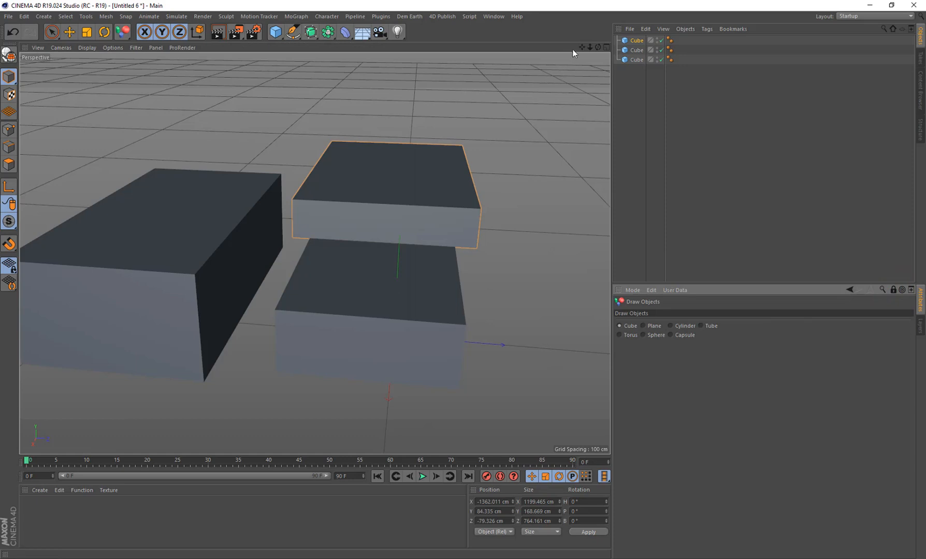
- Switch the drawn object type to Plane and draw two flat planes beside the cubes
mouse_move(584, 47)
left_mouse_down()
mouse_move(315, 255)
mouse_move(463, 185)
left_mouse_up()
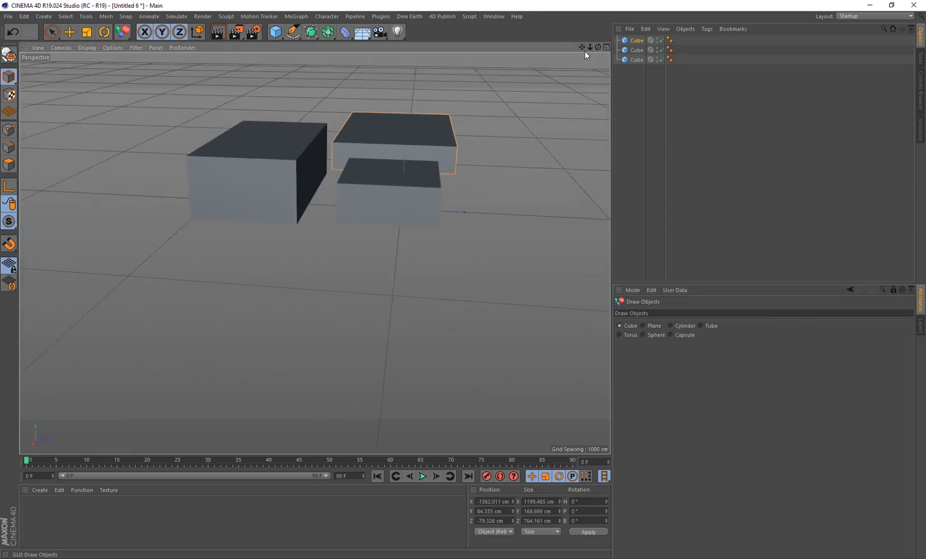
mouse_move(583, 48)
left_mouse_down()
mouse_move(314, 254)
mouse_move(639, 357)
left_mouse_up()
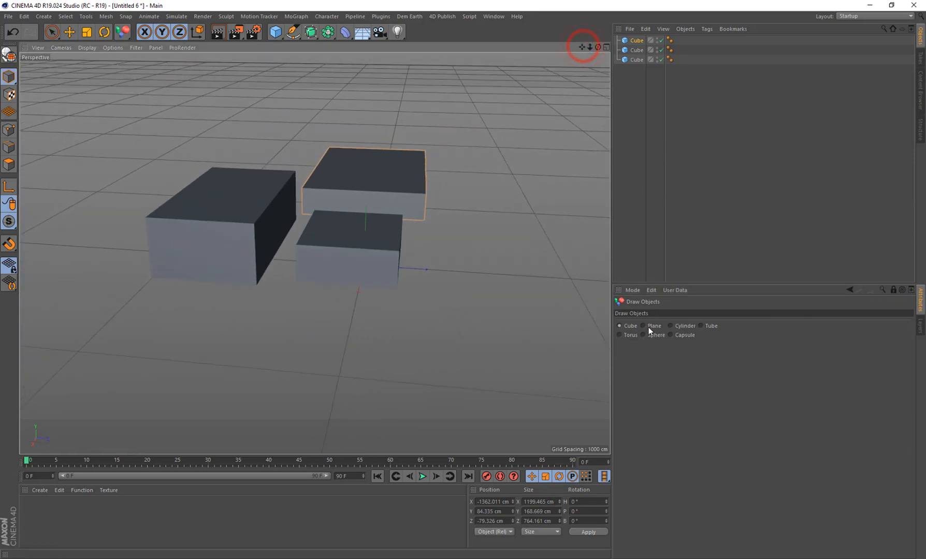
left_click(648, 328)
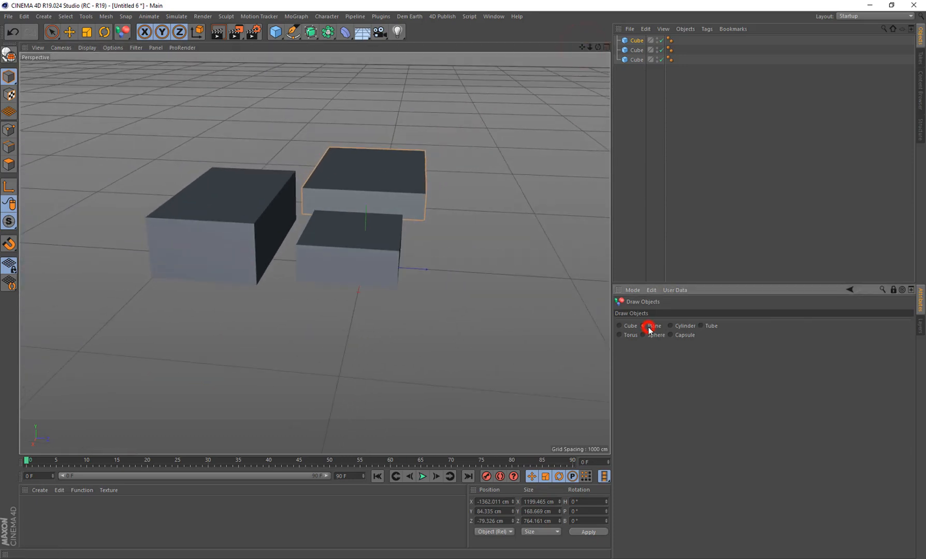
left_click_drag(440, 157, 560, 242)
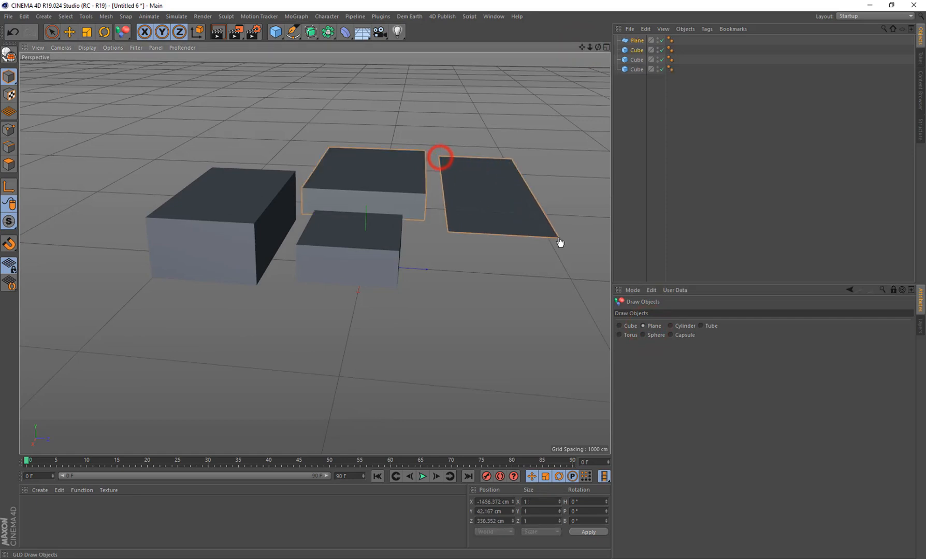
left_click_drag(446, 246, 593, 342)
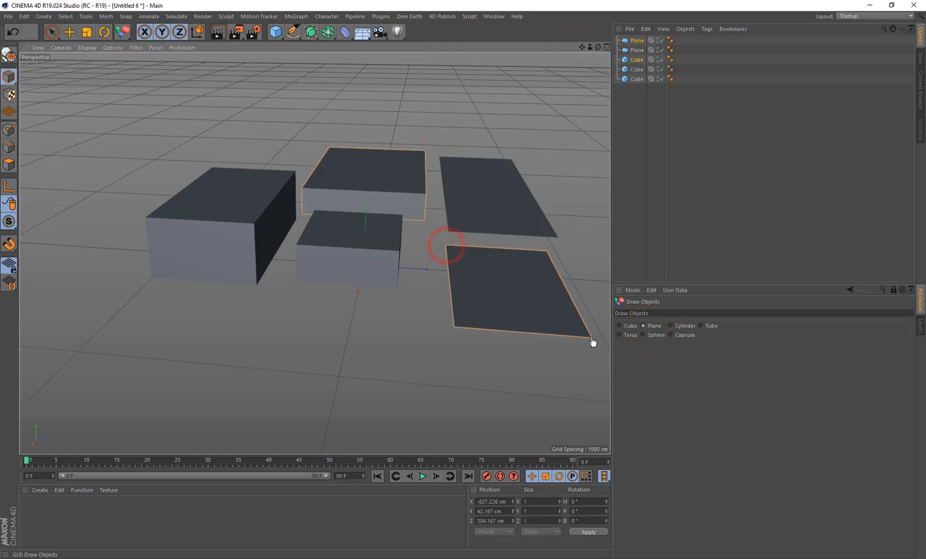
- Draw two cylinders in front of the cubes, one about 495 cm wide and 641 cm tall, one about 131 by 510 cm
left_click(680, 326)
left_click_drag(156, 325, 170, 197)
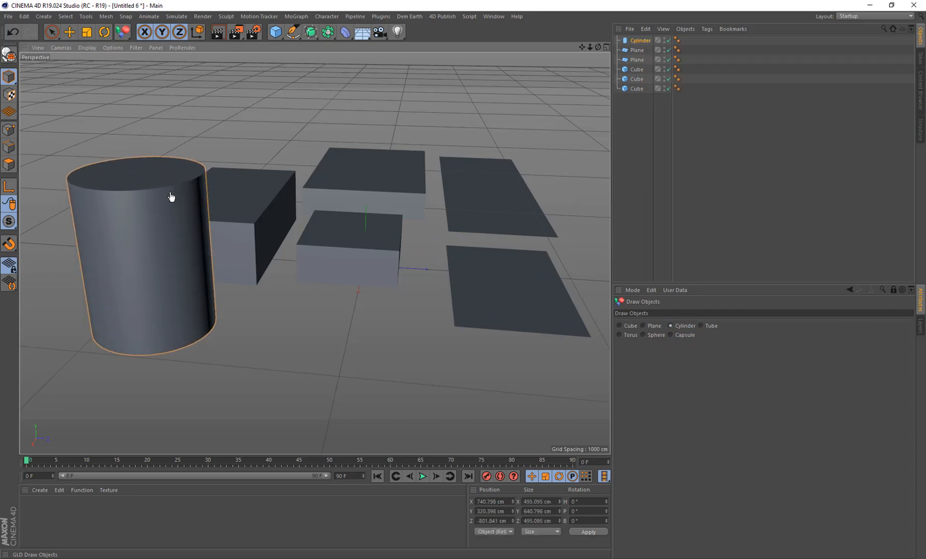
mouse_move(238, 307)
left_mouse_down()
mouse_move(246, 317)
mouse_move(239, 209)
left_mouse_up()
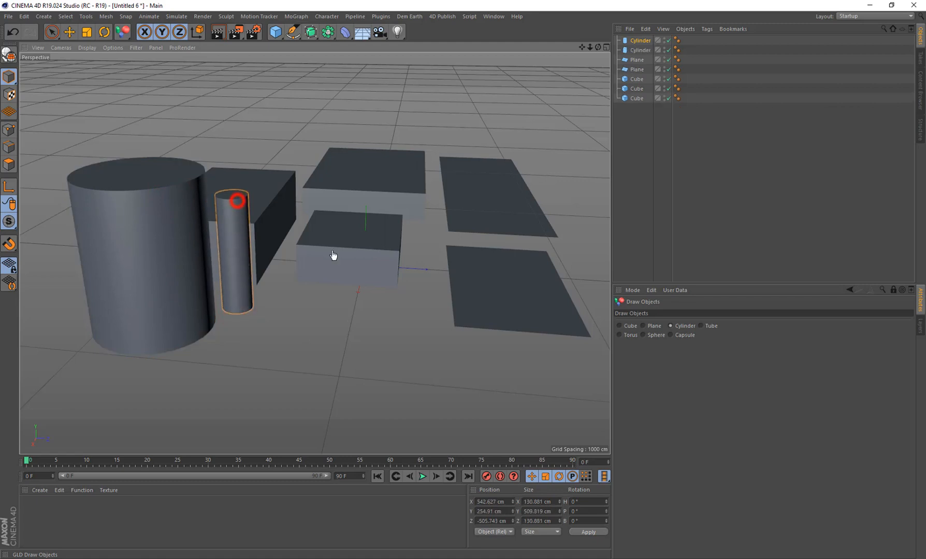
- Draw a thin-walled tube about 391 cm wide and 709 cm tall beside the slim cylinder
left_click(701, 327)
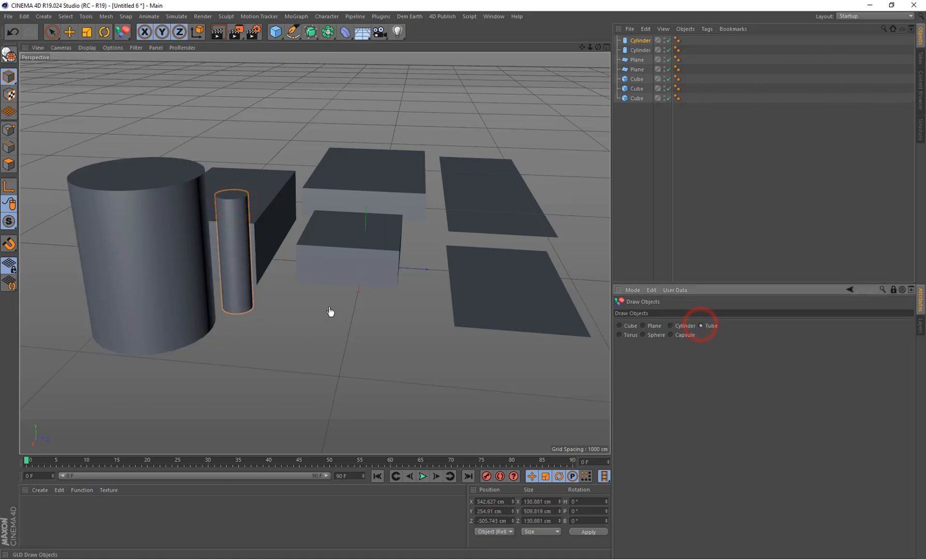
left_click_drag(306, 314, 337, 339)
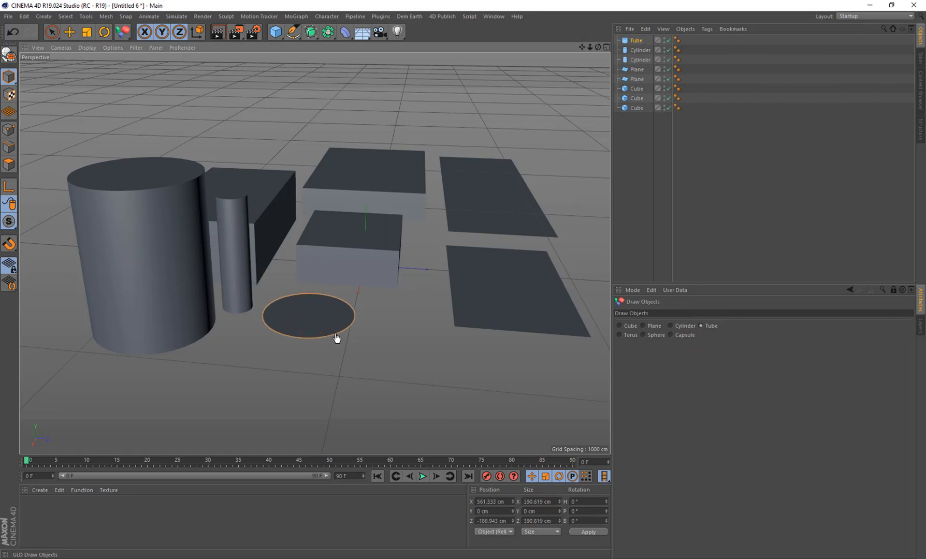
left_click(325, 187)
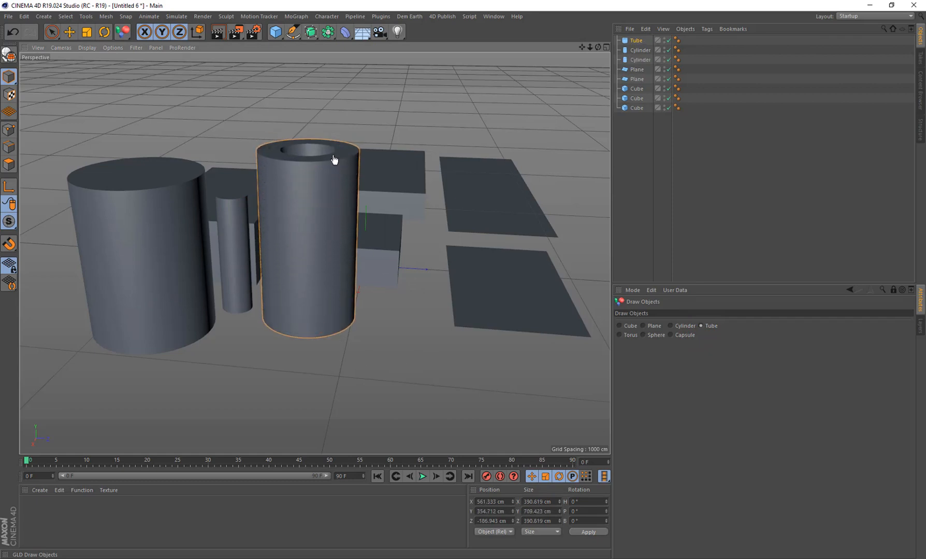
left_click(330, 159)
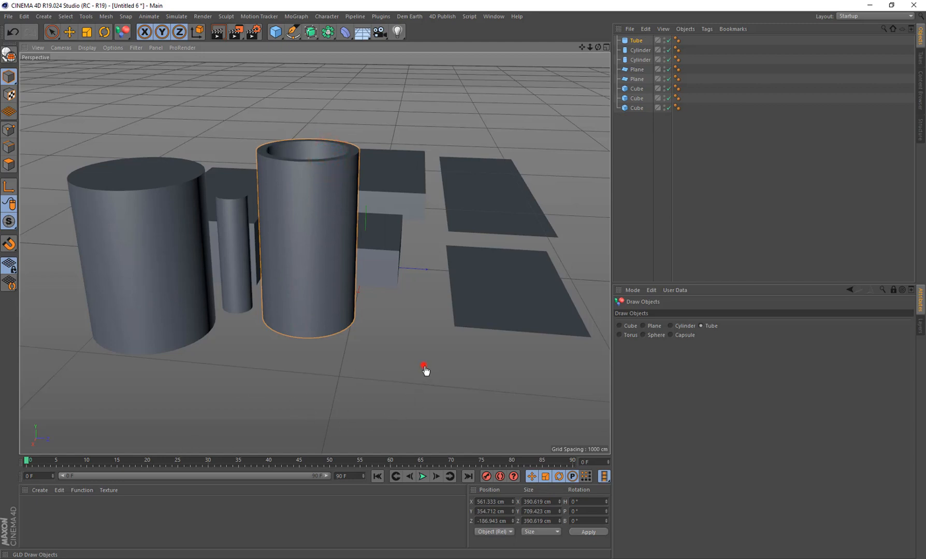
- Draw two short tubes beside the tall one: thick-walled, about 350 x 232 cm, and thin-walled, about 277 x 154 cm
left_click_drag(424, 369, 451, 397)
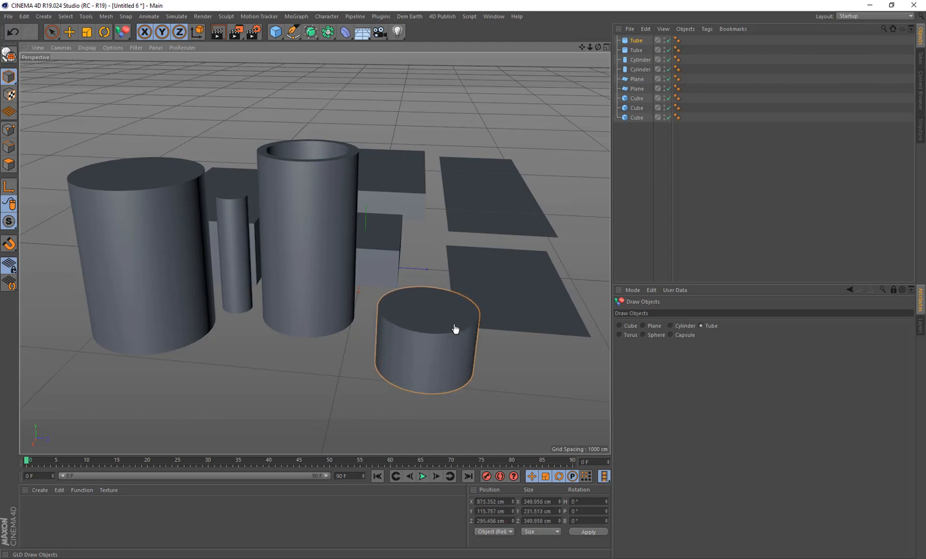
left_click(452, 326)
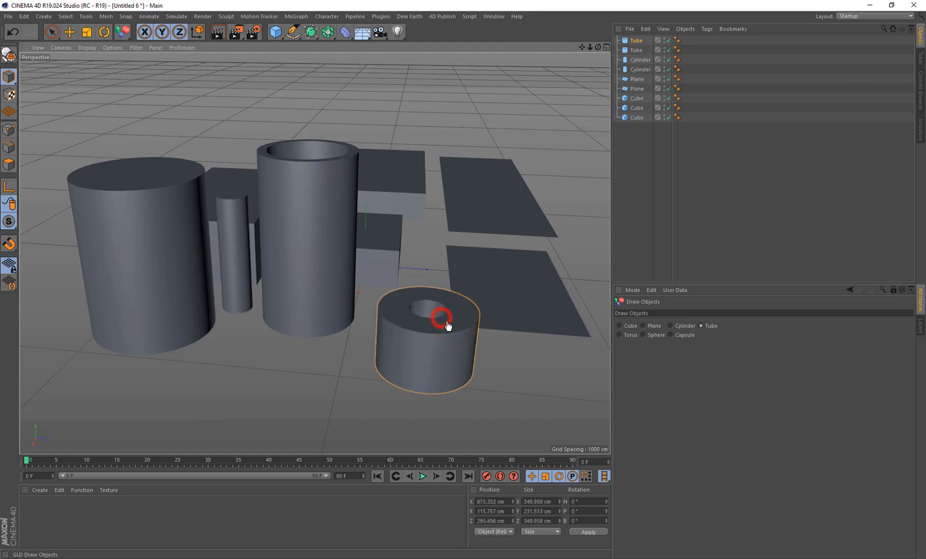
left_click_drag(521, 372, 553, 394)
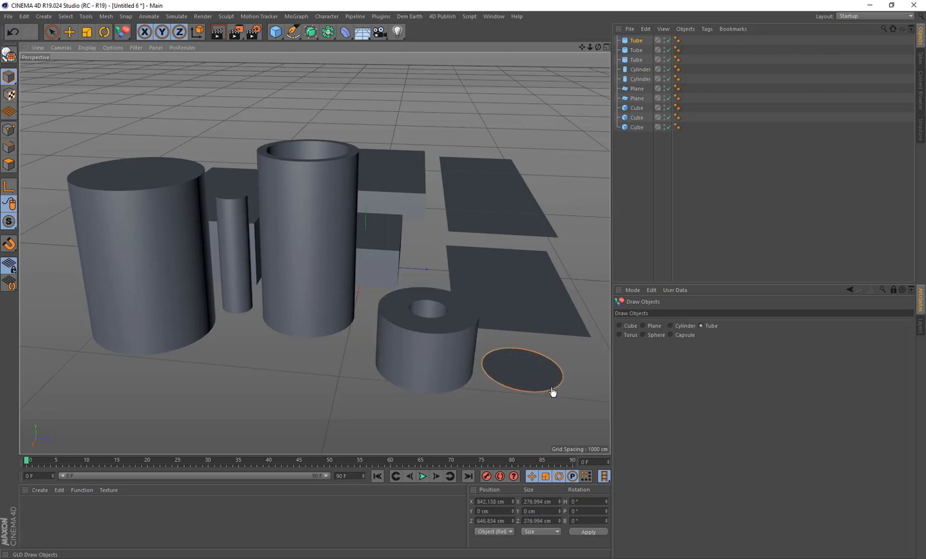
left_click(559, 352)
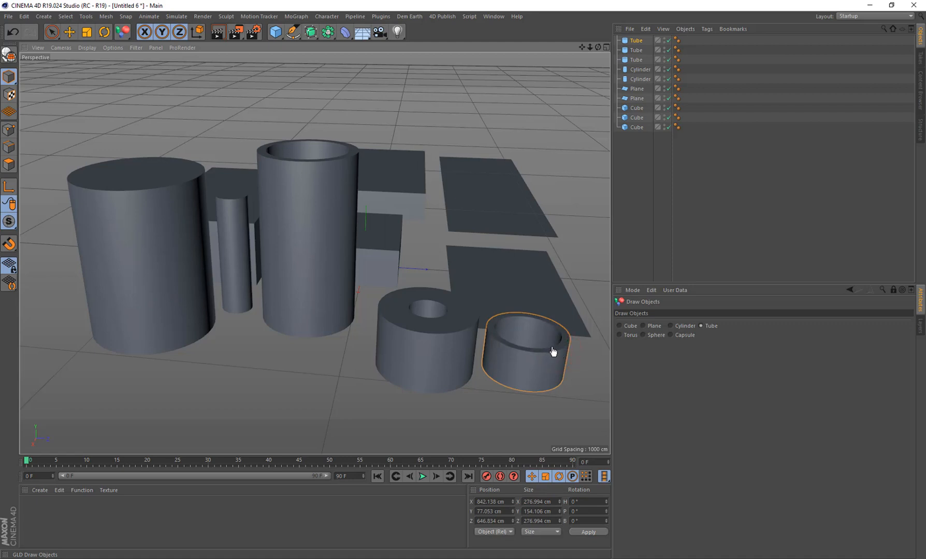
- Draw a torus about 699 cm wide and 143 cm thick in front of the large cylinder
left_click(619, 335)
scroll(241, 338, "down", 3)
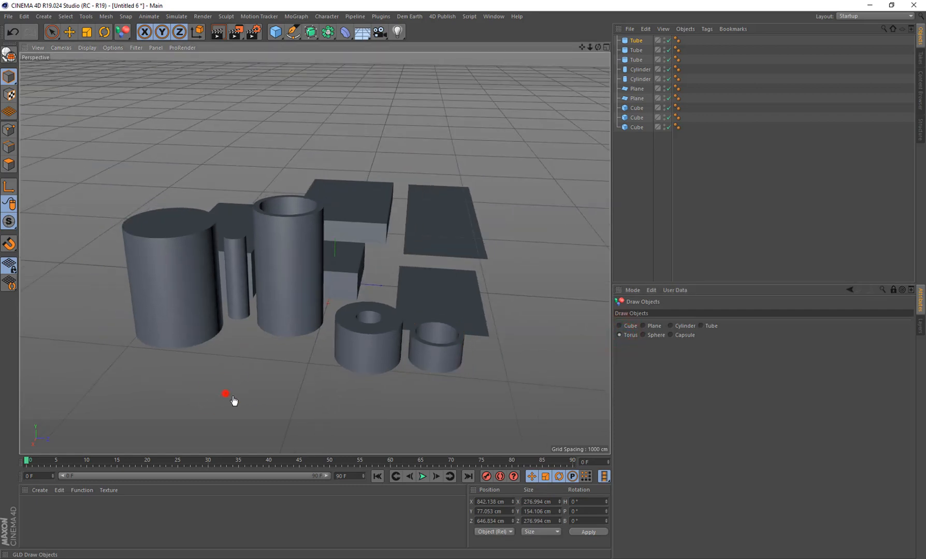
left_click_drag(226, 394, 271, 413)
left_click(277, 414)
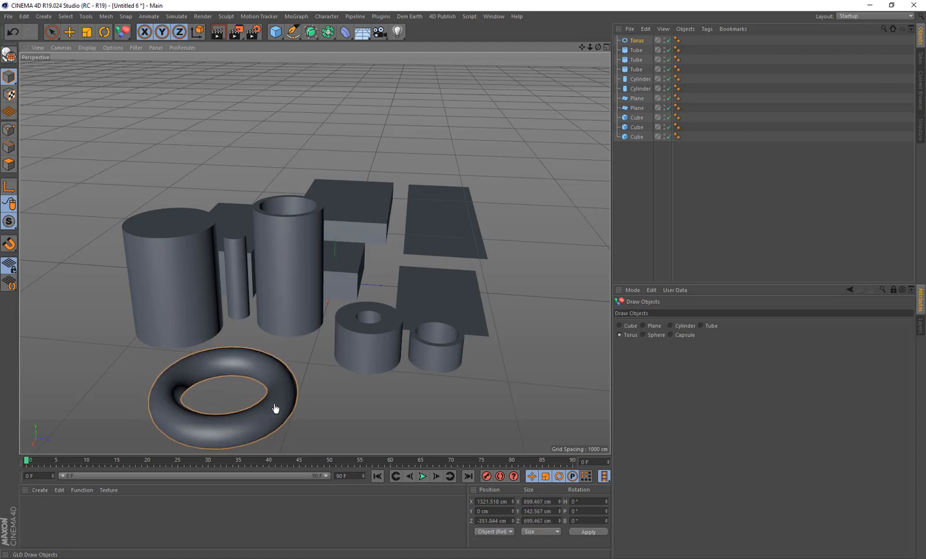
left_click(274, 403)
- Draw a second, thinner torus about 628 cm wide and 85 cm thick in front of the short tubes
left_click_drag(463, 338, 426, 303, "alt")
scroll(250, 325, "down", 2)
left_click_drag(344, 410, 378, 425)
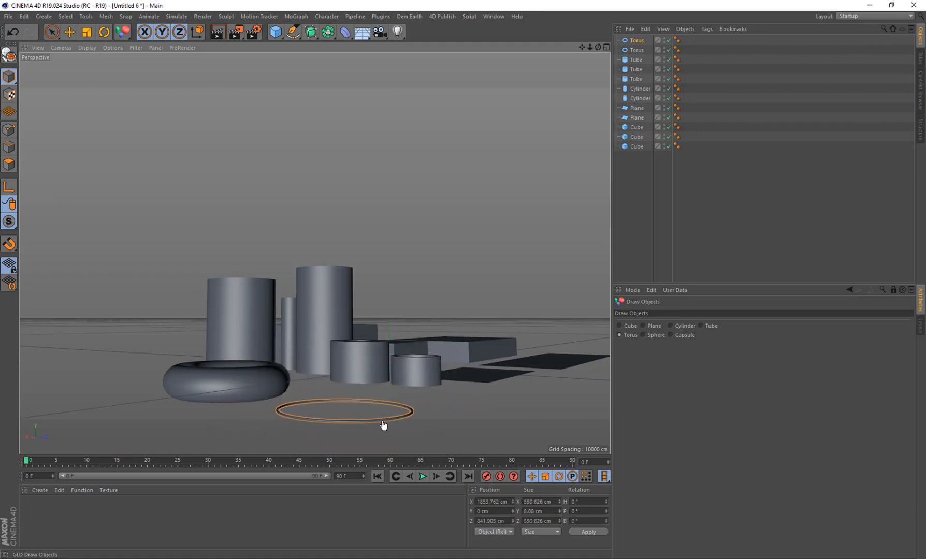
left_click(361, 388)
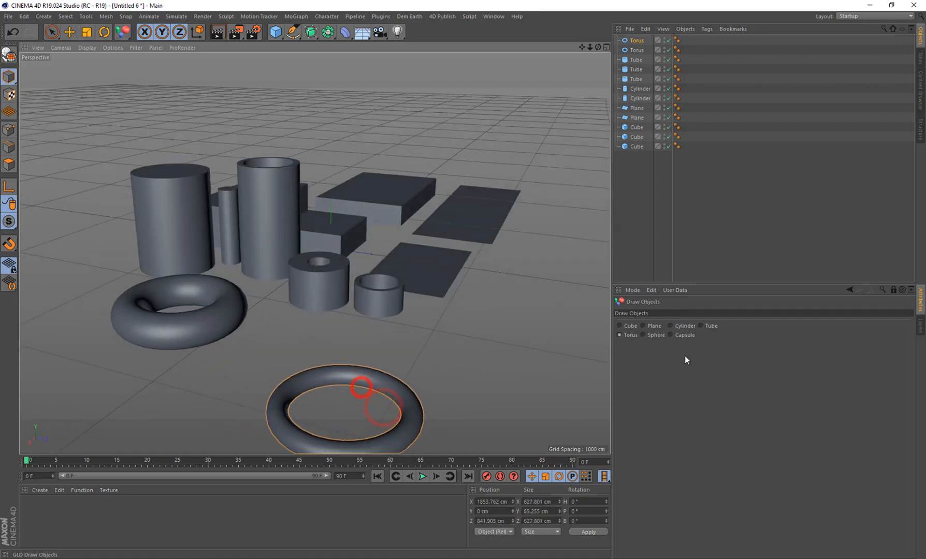
- Switch the drawn object type to Sphere and draw four spheres of different sizes around the planes
left_click(647, 336)
mouse_move(469, 291)
left_mouse_down("alt")
mouse_move(483, 290)
mouse_move(491, 271)
left_mouse_up("alt")
mouse_move(492, 269)
left_mouse_down()
mouse_move(502, 296)
mouse_move(491, 298)
mouse_move(526, 340)
mouse_move(456, 327)
mouse_move(481, 355)
left_mouse_up()
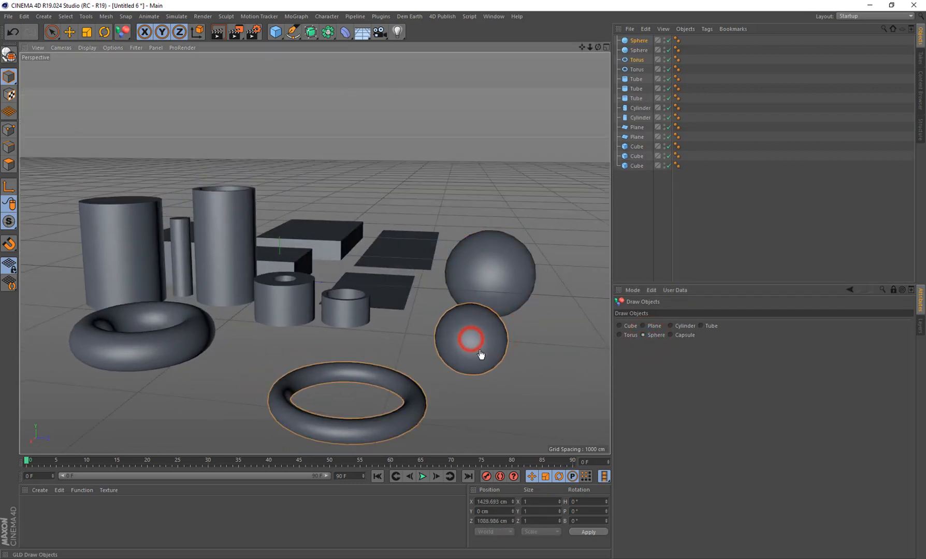
left_click_drag(449, 224, 456, 236)
left_click_drag(375, 206, 412, 236)
- Draw more spheres of various sizes behind the cylinders, cubes and planes
mouse_move(470, 260)
left_mouse_down("alt")
mouse_move(456, 259)
mouse_move(467, 278)
left_mouse_up("alt")
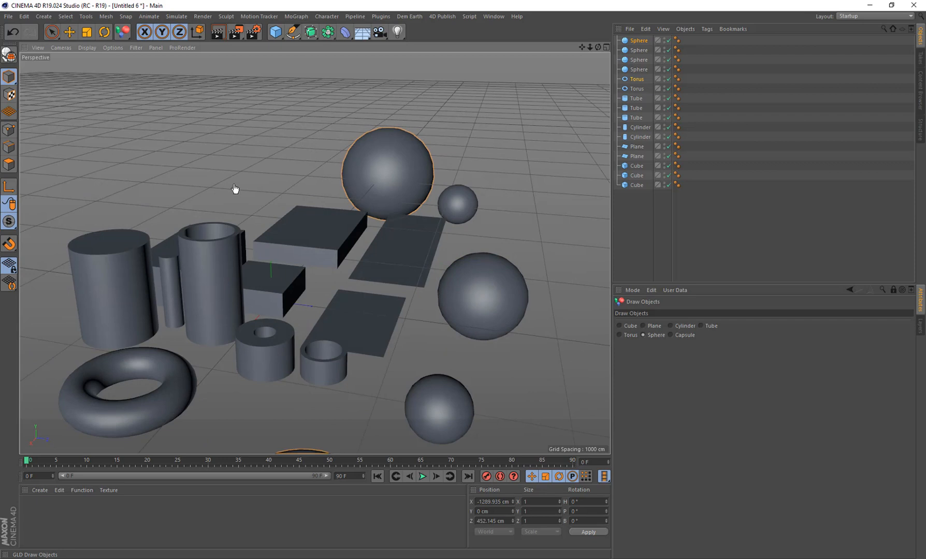
left_click_drag(235, 188, 247, 199)
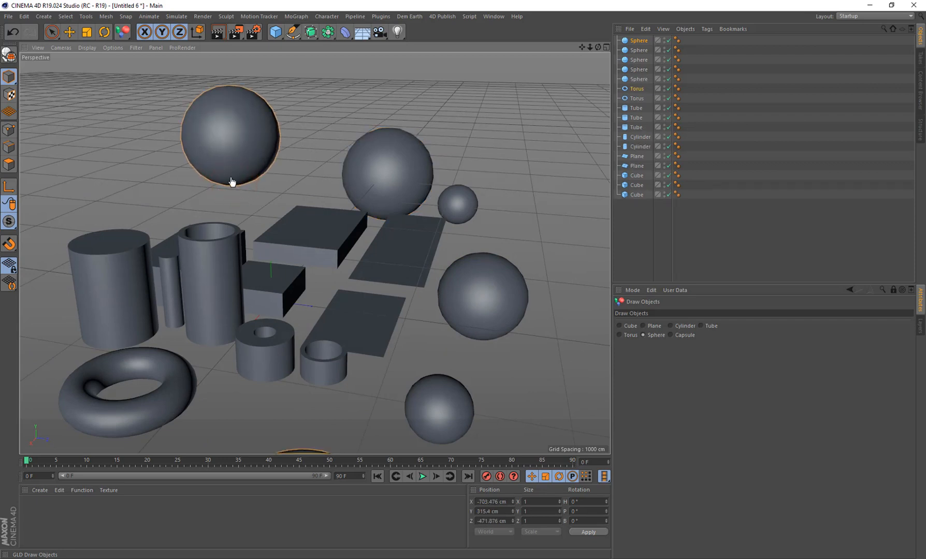
mouse_move(293, 159)
left_mouse_down()
mouse_move(297, 172)
mouse_move(294, 161)
mouse_move(285, 173)
left_mouse_up()
left_click_drag(140, 185, 141, 183)
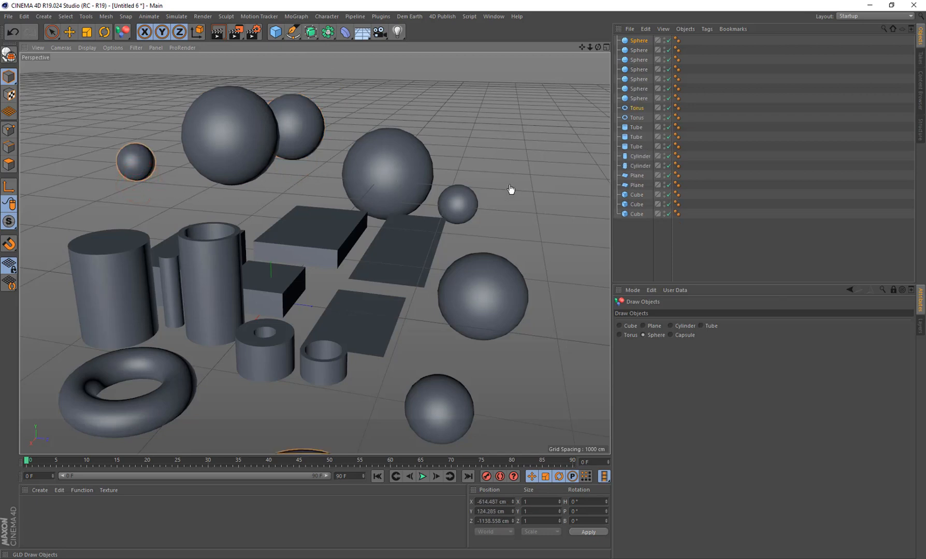
mouse_move(510, 189)
left_mouse_down()
mouse_move(517, 196)
mouse_move(517, 178)
mouse_move(546, 194)
mouse_move(513, 198)
mouse_move(602, 201)
mouse_move(524, 195)
mouse_move(569, 199)
left_mouse_up()
left_click_drag(262, 191, 290, 191)
left_click_drag(139, 208, 206, 200)
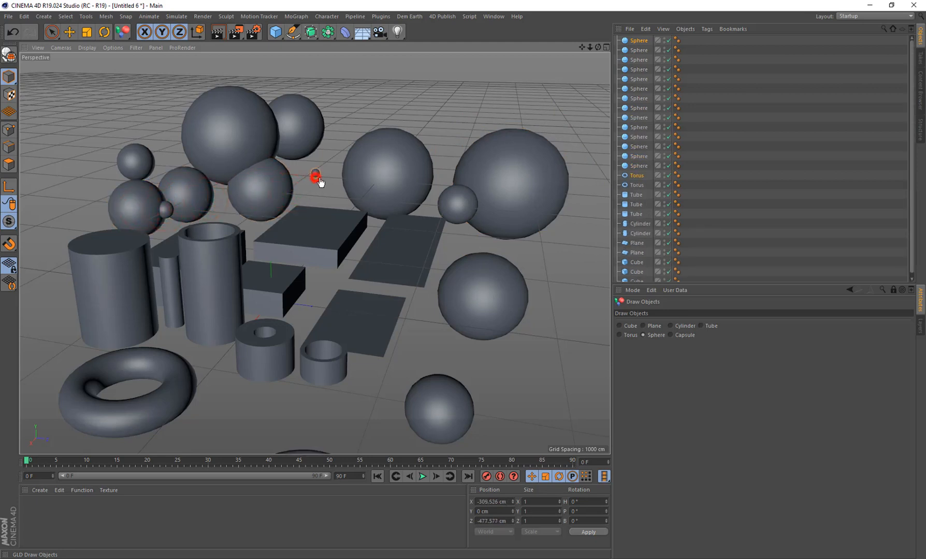
mouse_move(320, 181)
left_mouse_down()
mouse_move(346, 188)
mouse_move(325, 184)
mouse_move(323, 198)
mouse_move(333, 199)
left_mouse_up()
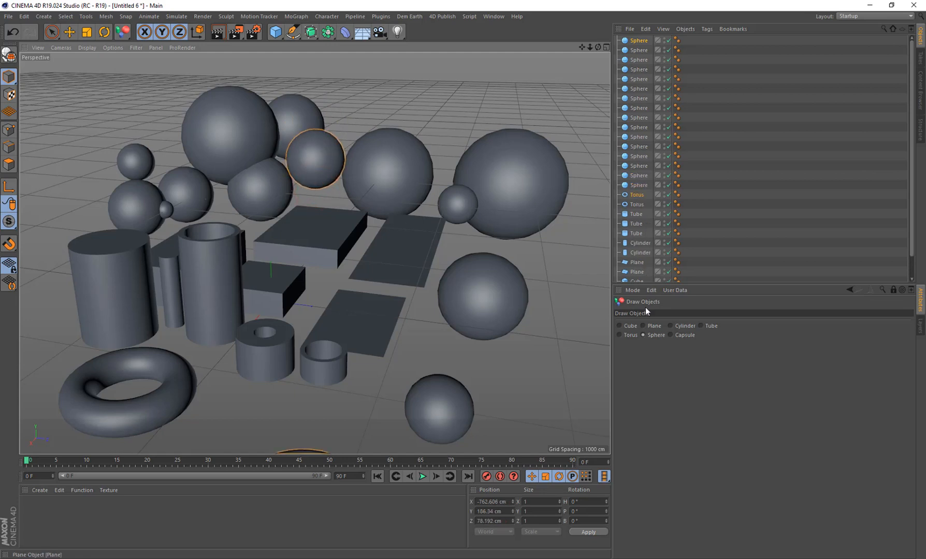
- Switch the drawn object type to Capsule and draw a huge capsule about 1354 cm wide and 5196 cm tall beside the existing objects
left_click(671, 336)
scroll(451, 310, "down", 8)
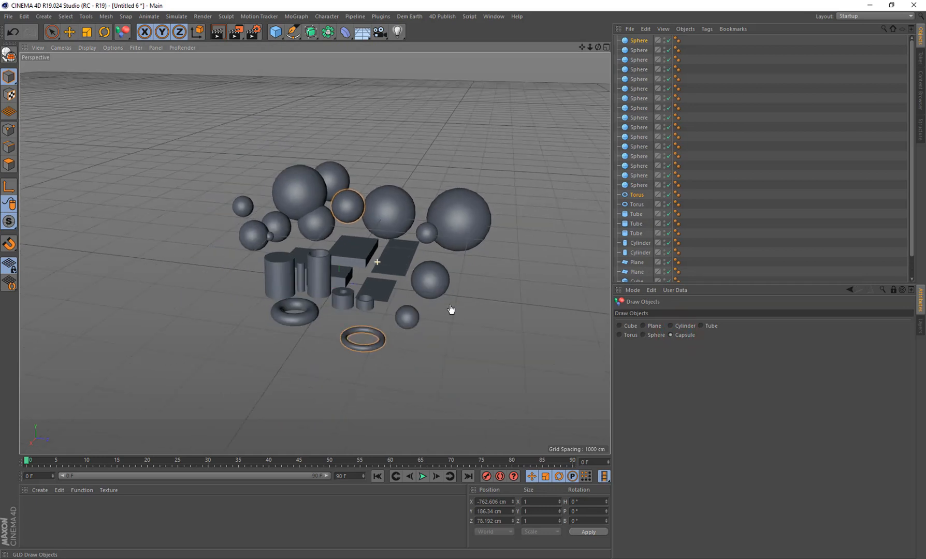
mouse_move(254, 309)
left_mouse_down()
mouse_move(263, 300)
mouse_move(275, 311)
mouse_move(269, 296)
mouse_move(278, 300)
mouse_move(266, 253)
mouse_move(269, 118)
mouse_move(263, 141)
left_mouse_up()
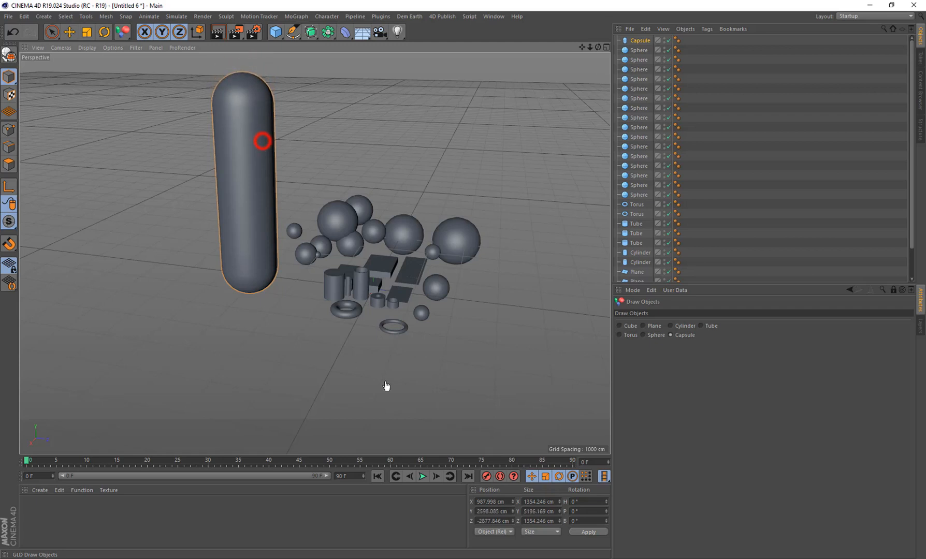
- Draw four short, ball-like capsules around the group, with diameters from about 686 cm to 1230 cm
mouse_move(505, 324)
left_mouse_down()
mouse_move(517, 326)
mouse_move(471, 318)
left_mouse_up()
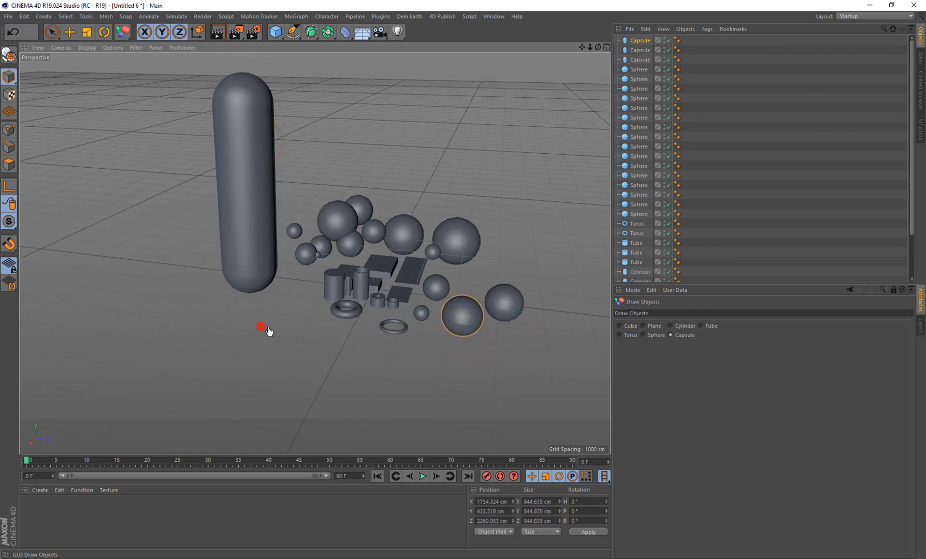
left_click_drag(333, 286, 337, 285, "alt")
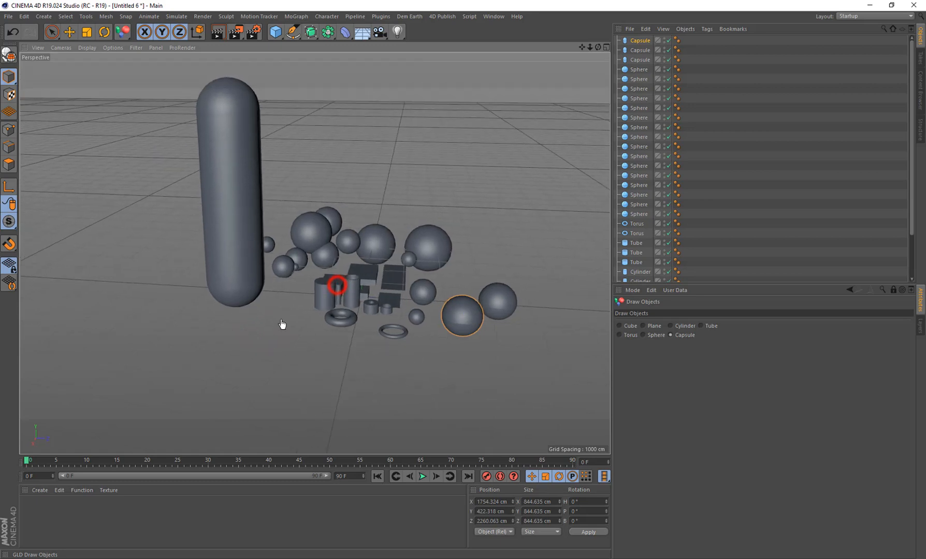
left_click_drag(280, 326, 293, 335)
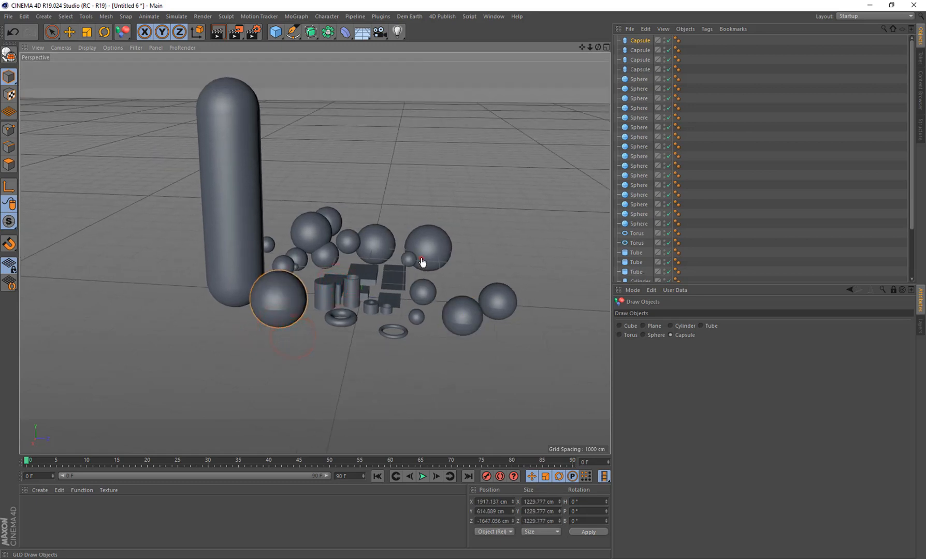
left_click_drag(422, 260, 420, 258, "alt")
left_click_drag(517, 278, 517, 259)
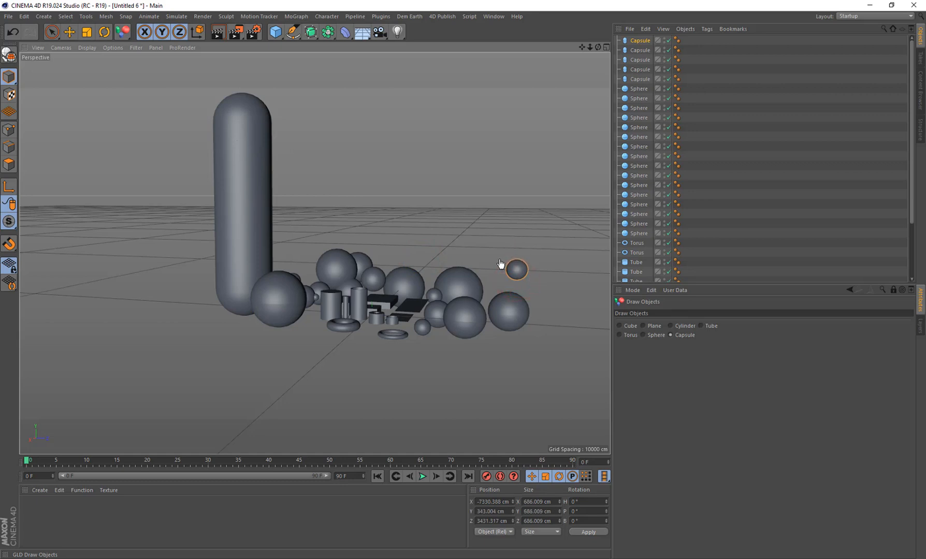
- Draw a thin capsule far behind the group and a row of tall capsules in front, the thinnest about 202 cm wide and 2264 cm tall
left_click_drag(426, 250, 428, 200)
left_click_drag(303, 356, 327, 356)
left_click(306, 244)
mouse_move(349, 336)
left_mouse_down()
mouse_move(428, 340)
mouse_move(468, 360)
left_mouse_up()
left_click(358, 242)
left_click(388, 242)
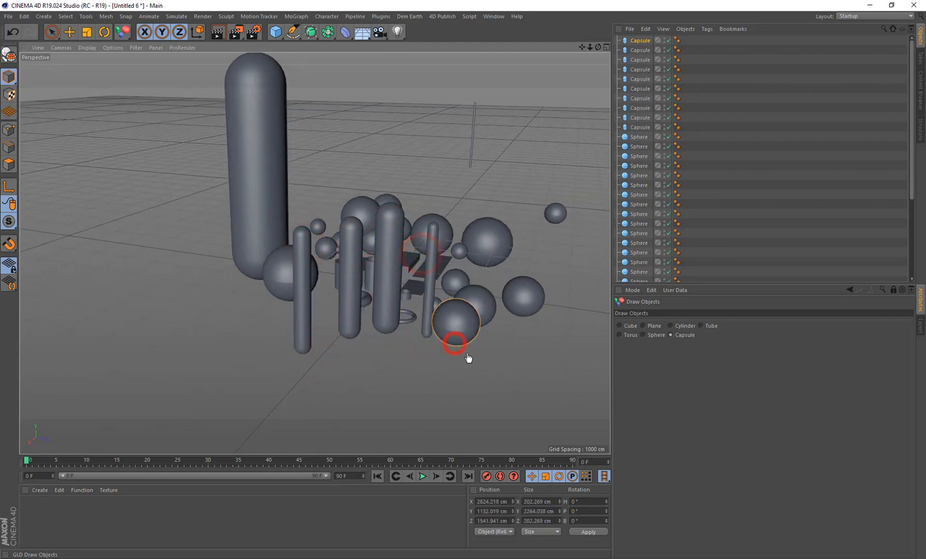
- Draw more capsules in the foreground, in front of the huge capsule and the row of tall ones
mouse_move(241, 322)
left_mouse_down()
mouse_move(262, 322)
mouse_move(279, 348)
mouse_move(331, 367)
mouse_move(417, 368)
left_mouse_up()
left_click(258, 217)
left_click(258, 254)
left_click(319, 291)
left_click(357, 321)
mouse_move(423, 279)
left_mouse_down("alt")
mouse_move(448, 264)
mouse_move(438, 221)
left_mouse_up("alt")
left_click_drag(361, 199, 400, 178, "alt")
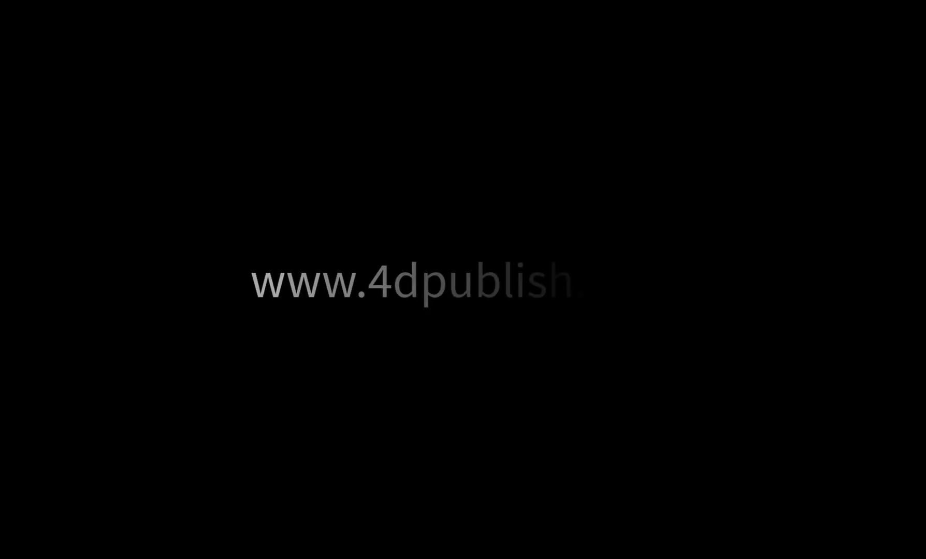